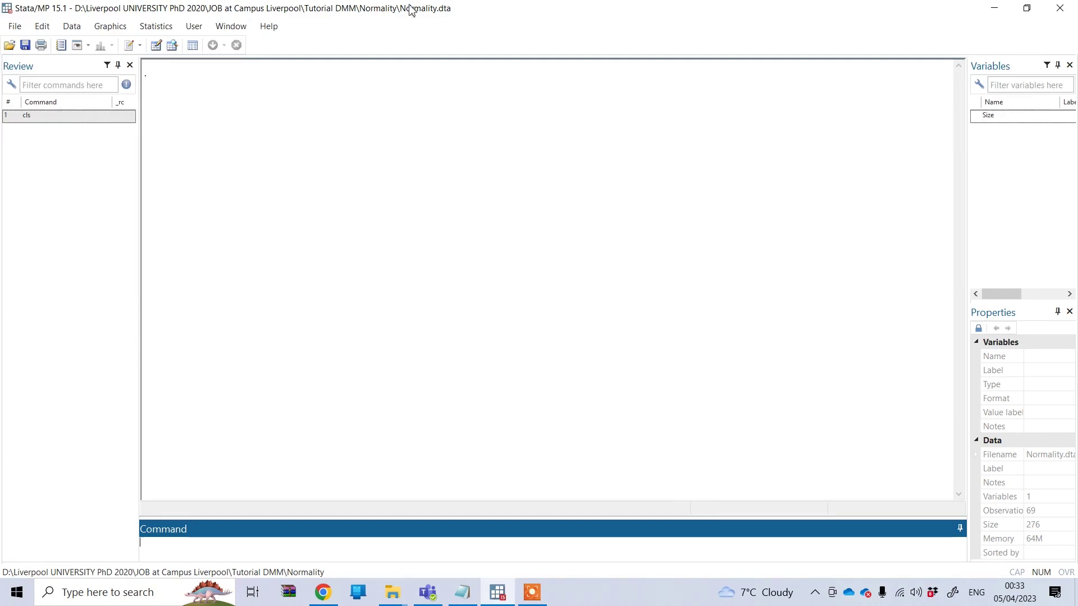
pyautogui.click(172, 45)
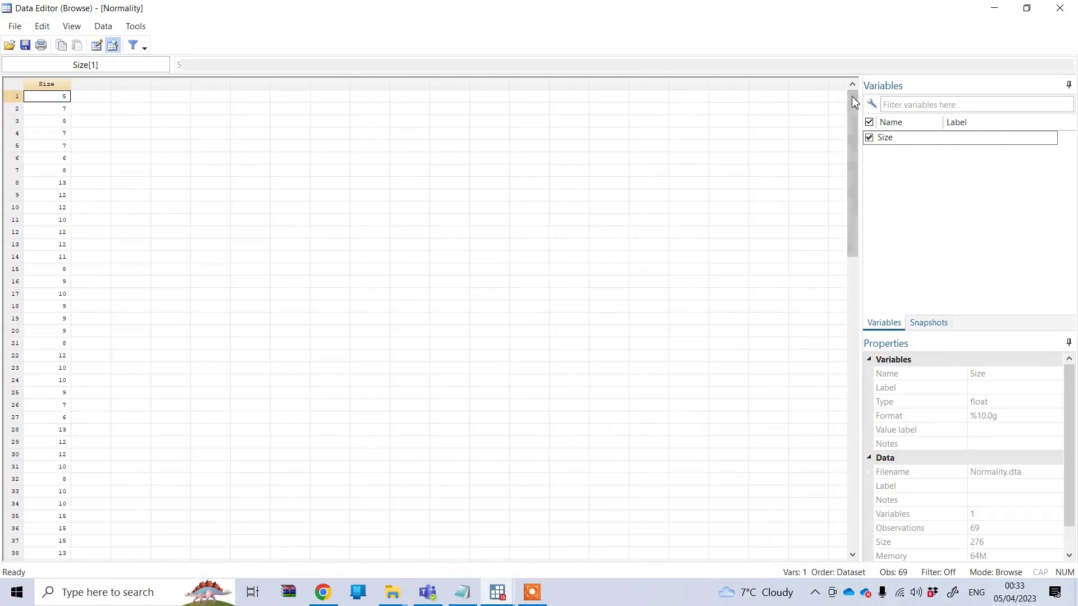
pyautogui.moveTo(851, 96); pyautogui.dragTo(818, 99)
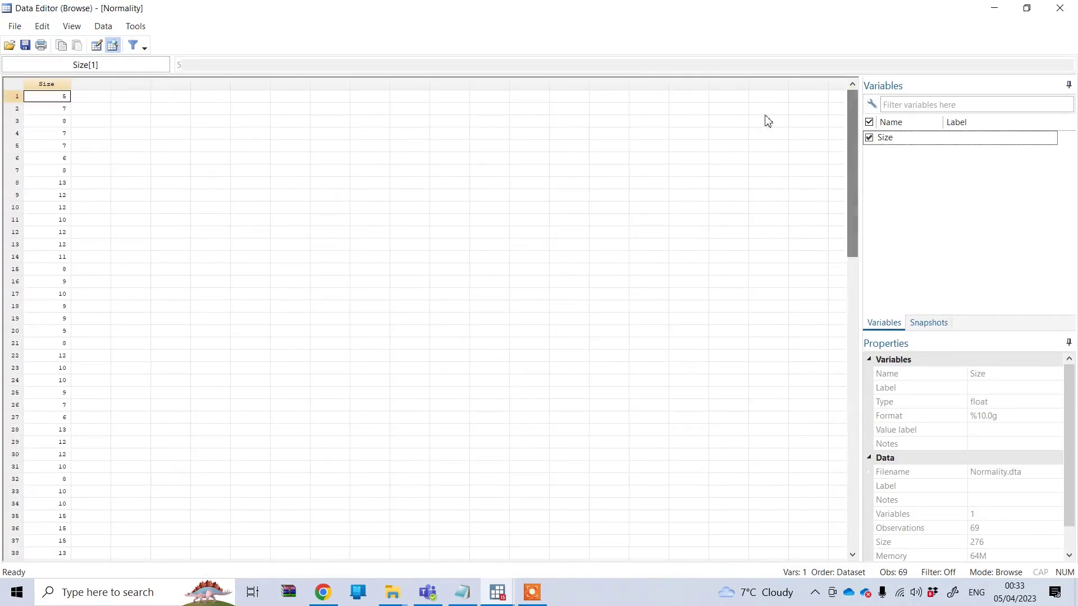
pyautogui.click(1059, 8)
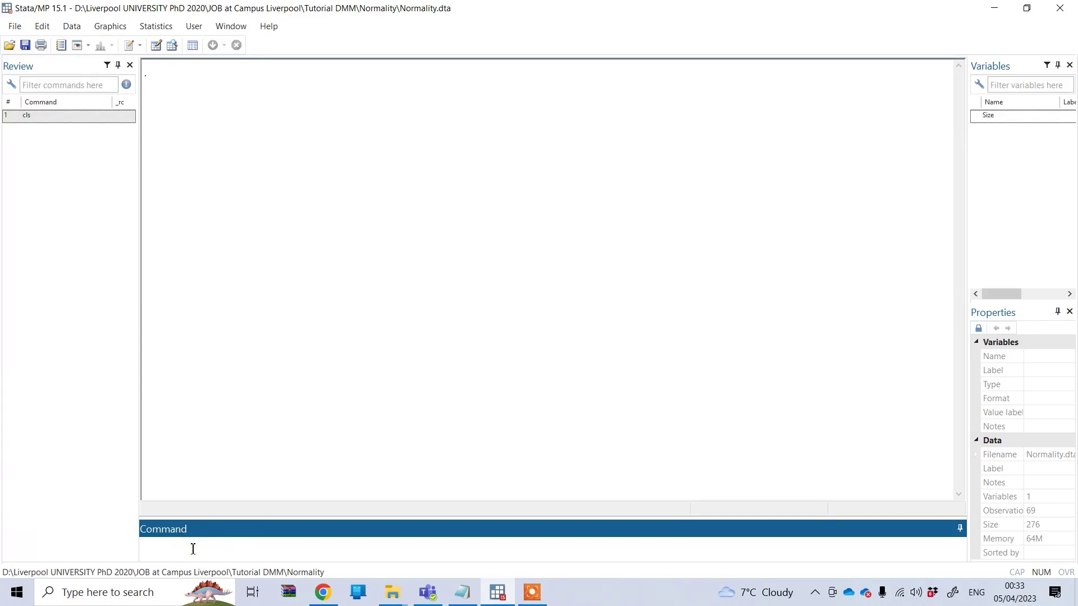
# Plot a frequency histogram of Size with an overlaid normal curve via 'hist Size, frequency normal'.
pyautogui.write('hist')
pyautogui.click(977, 121)
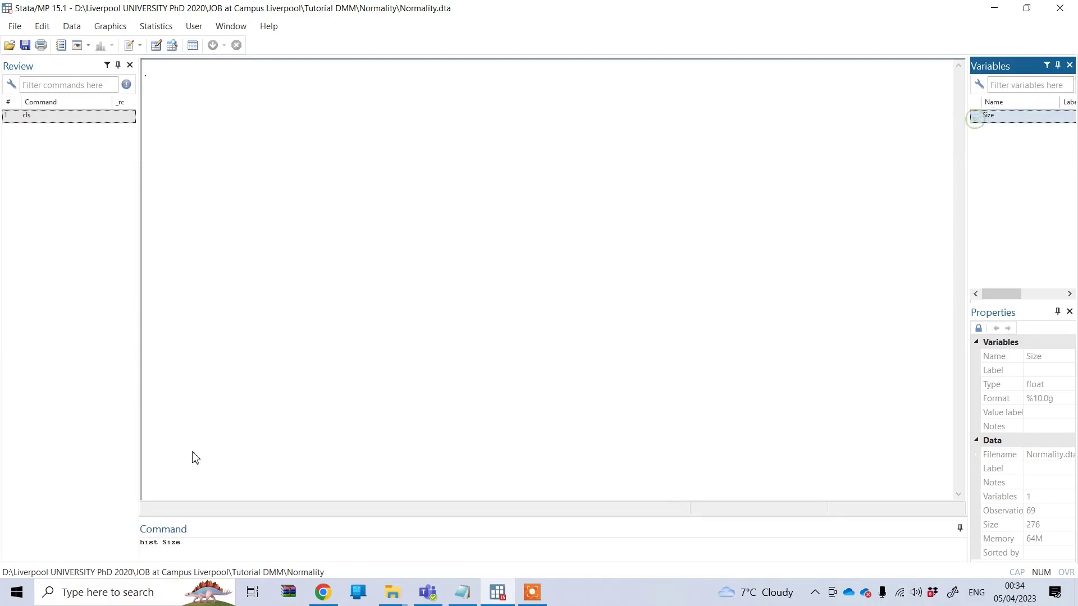
pyautogui.click(195, 548)
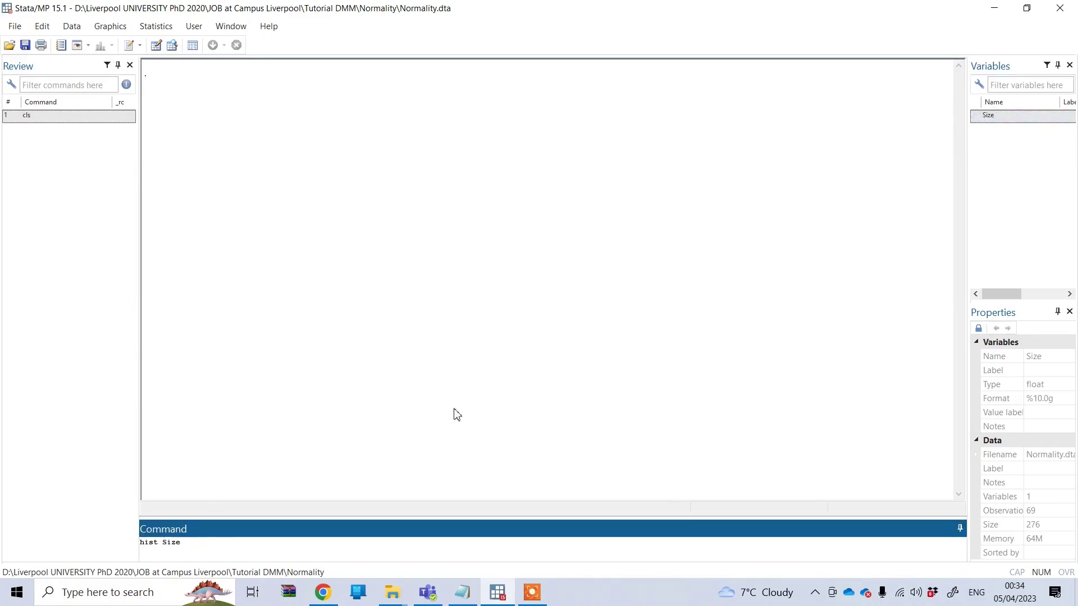
pyautogui.write(',')
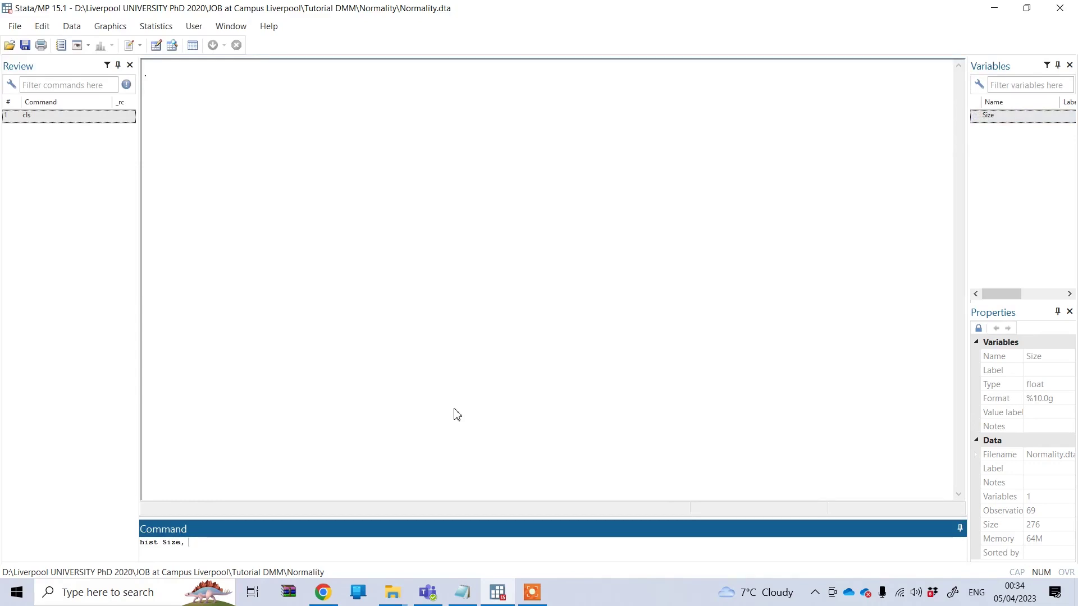
pyautogui.write(' fr')
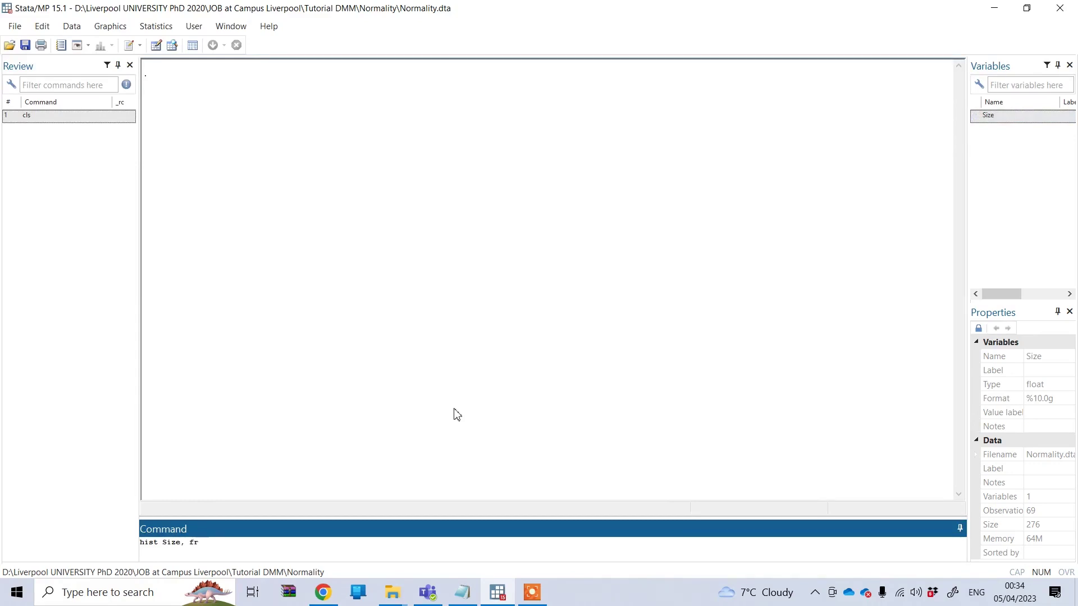
pyautogui.write('equency no')
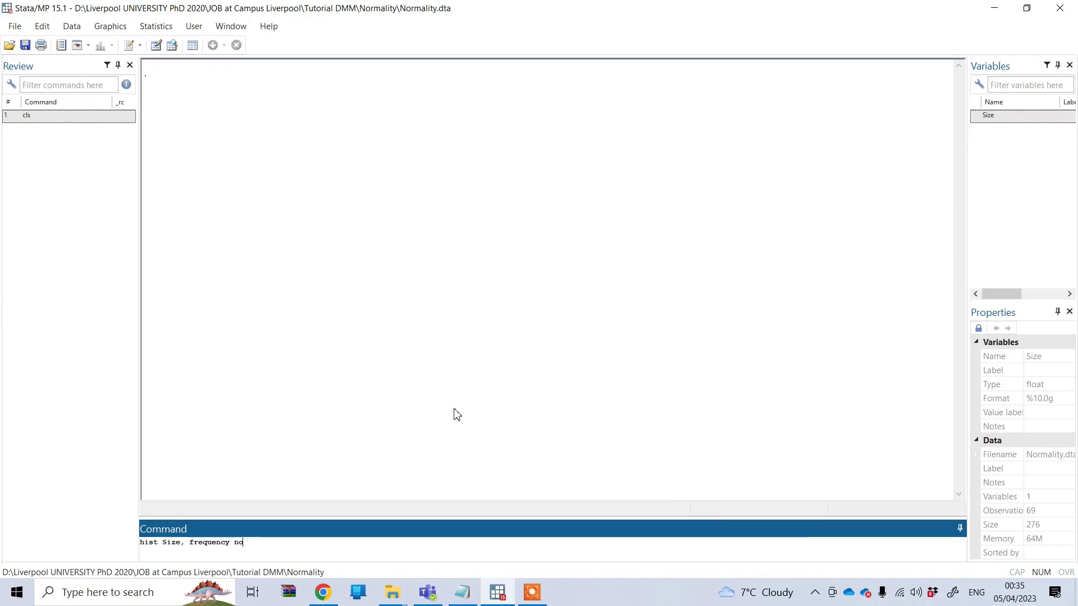
pyautogui.write('rmal')
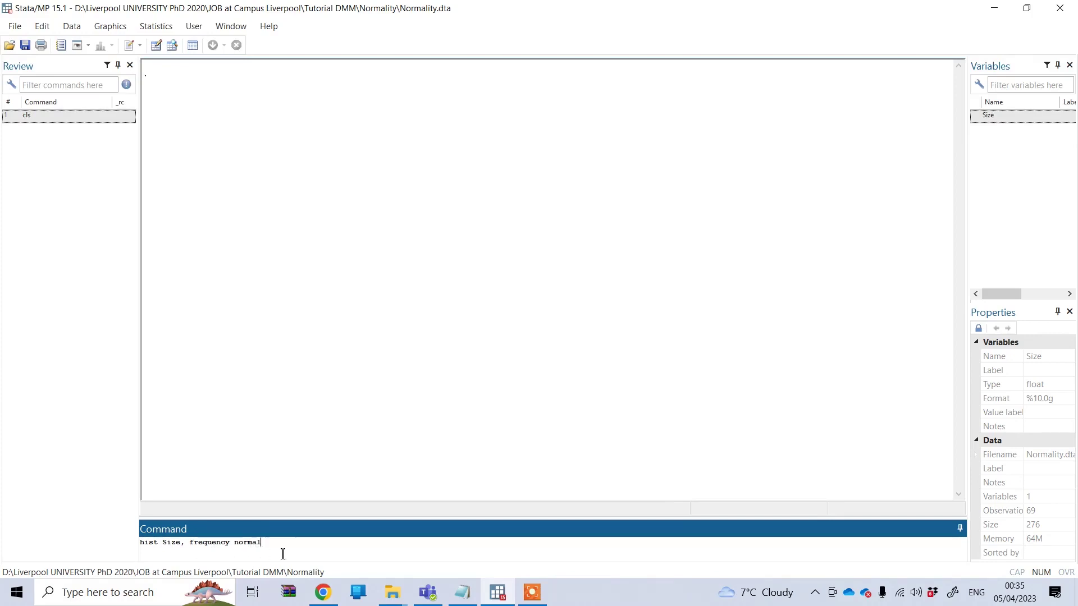
pyautogui.press('Return')
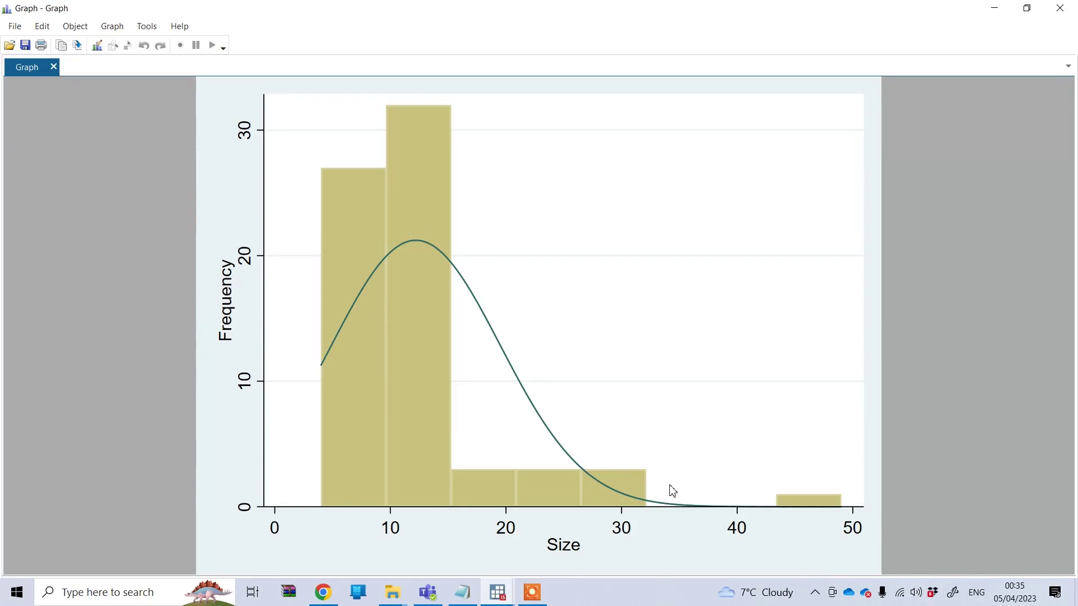
# Close the histogram graph window to return to the Results window.
pyautogui.click(1073, 5)
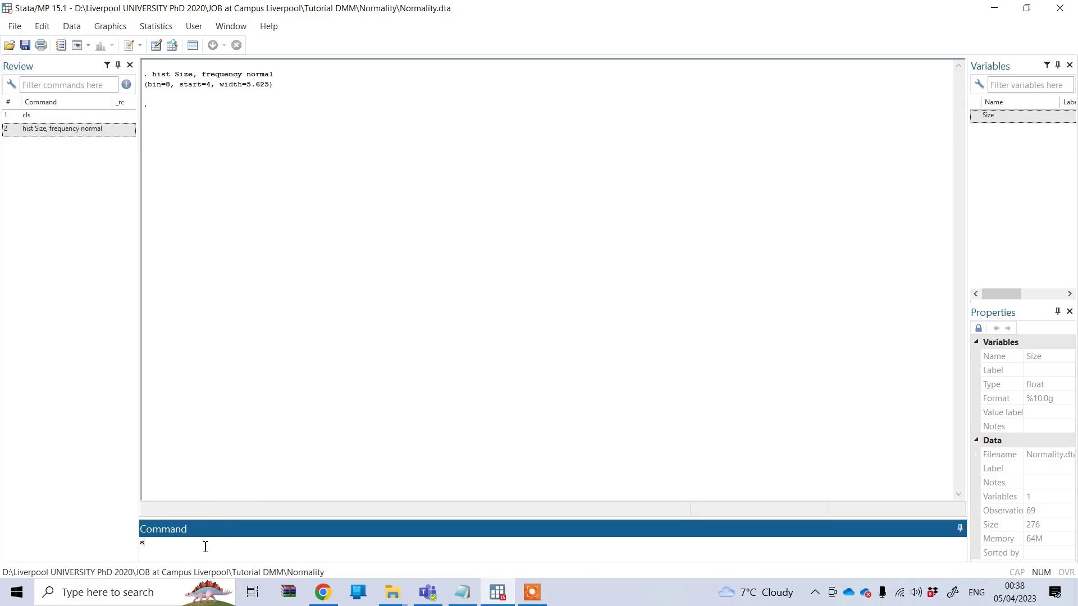
# Run the Shapiro-Wilk normality test 'swilk Size' on the Size variable.
pyautogui.write('wilk')
pyautogui.click(978, 119)
pyautogui.doubleClick(978, 119)
pyautogui.press('Return')
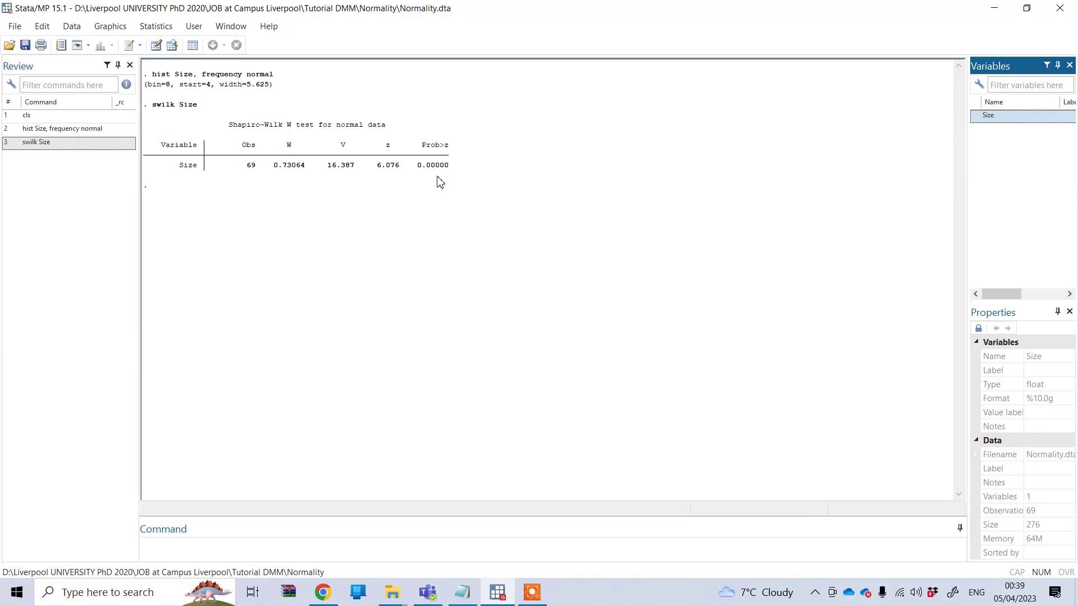
# In a new do-file, write 'ksmirnov Size=normal((Size-mean value of Size)/Std of Size)'.
pyautogui.click(129, 51)
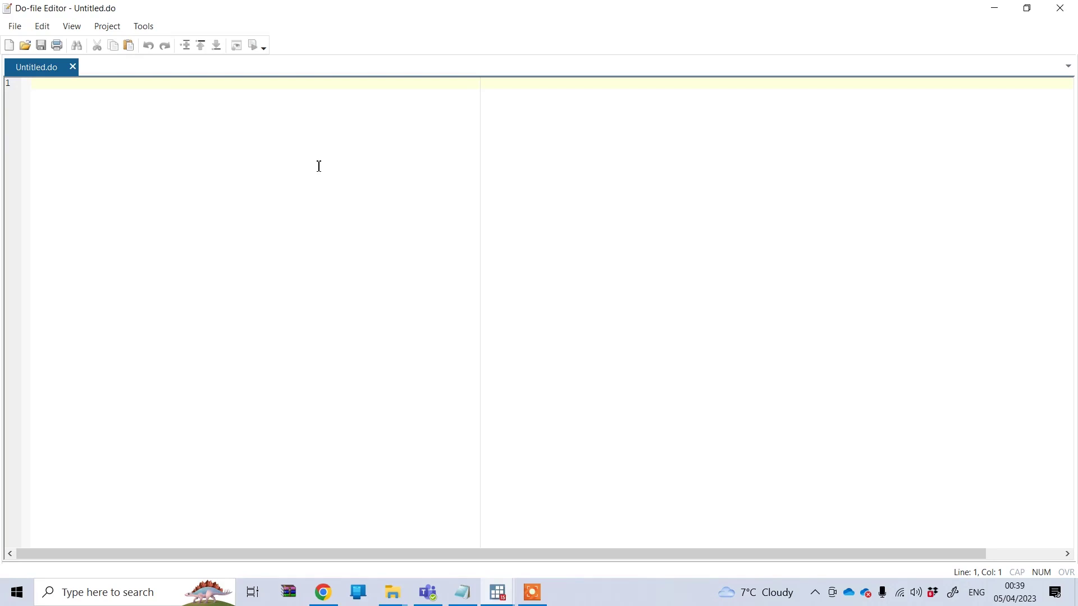
pyautogui.write('k')
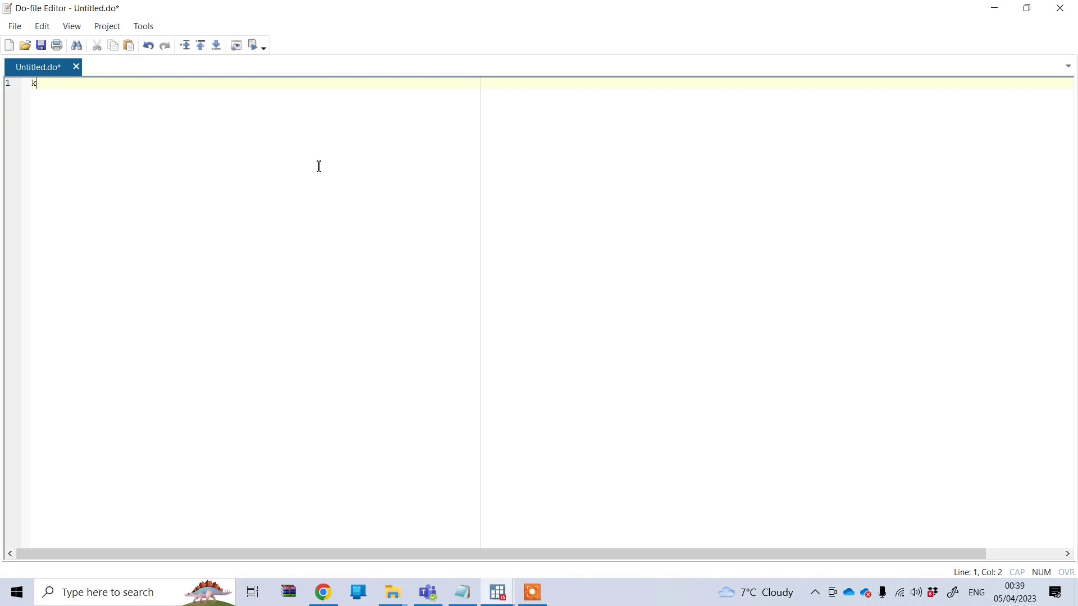
pyautogui.write('smirnov')
pyautogui.write('Size=norma')
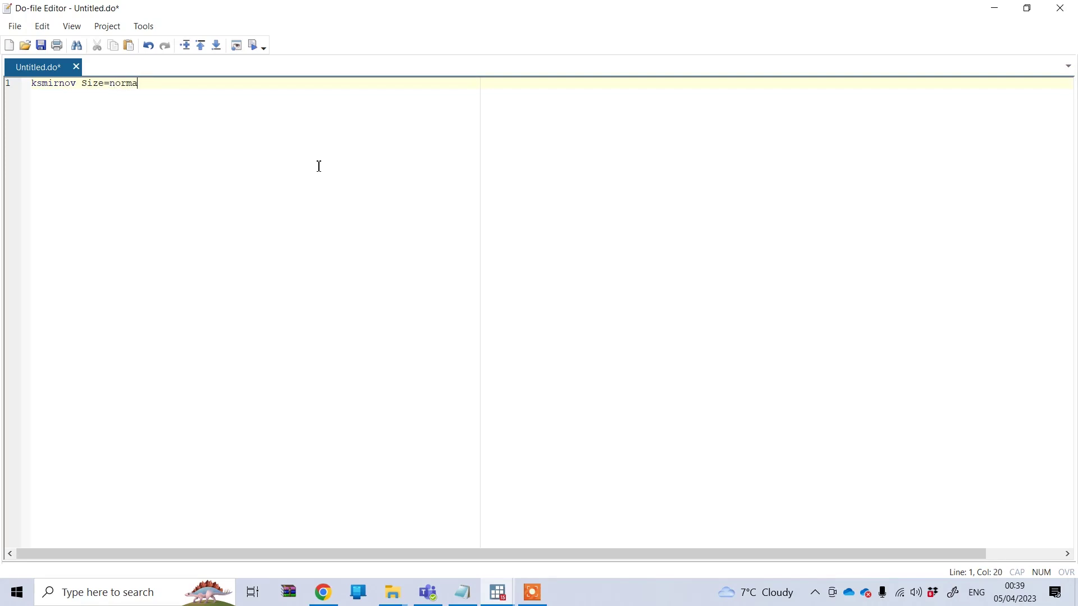
pyautogui.write('l((Size-mean value of Size)/Std of ')
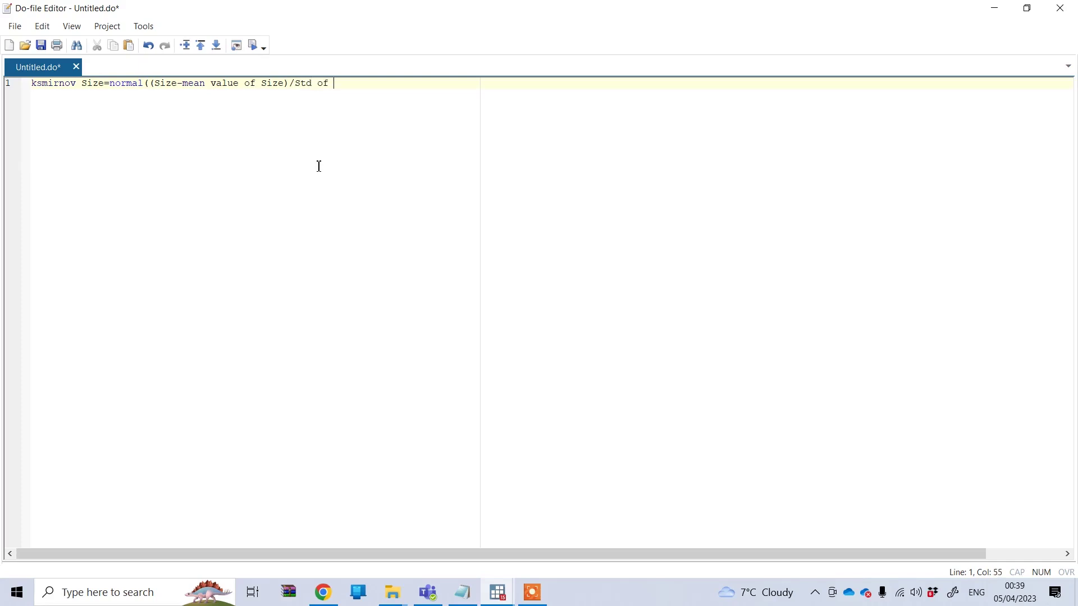
pyautogui.write('Size)')
pyautogui.moveTo(187, 84); pyautogui.dragTo(317, 85)
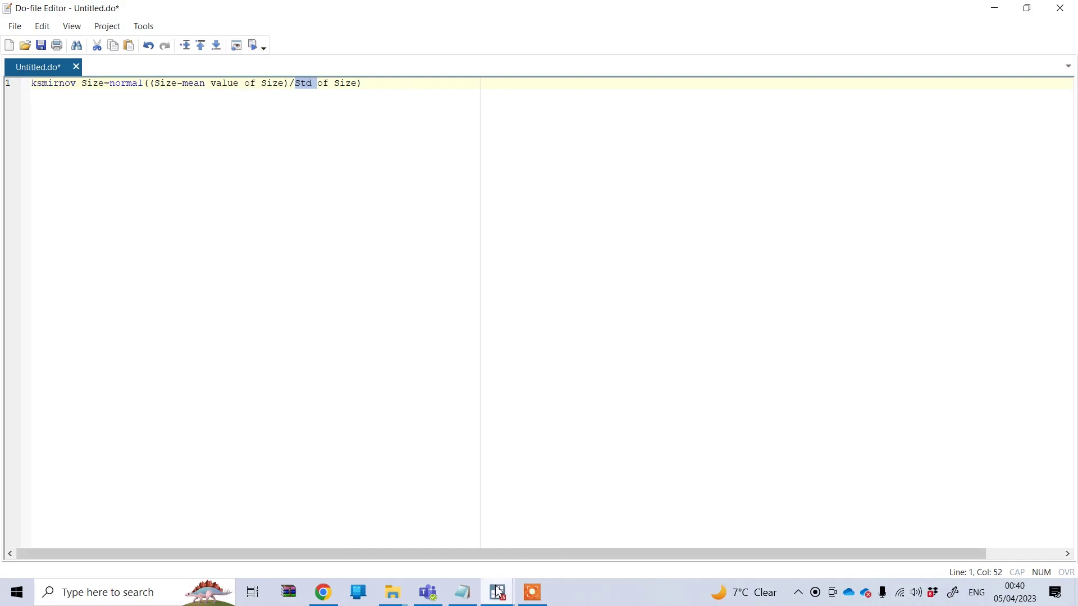
# Summarize Size (mean 12.2029, SD 7.295405) with 'sum Size', then return to the do-file.
pyautogui.moveTo(499, 591)
pyautogui.click(437, 526)
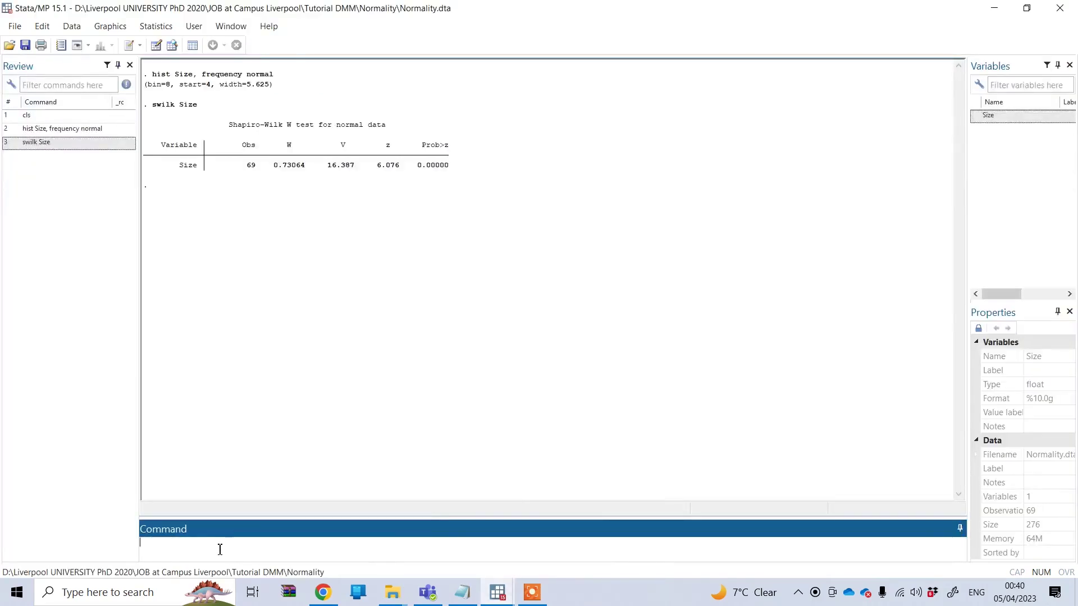
pyautogui.write('sum')
pyautogui.doubleClick(977, 118)
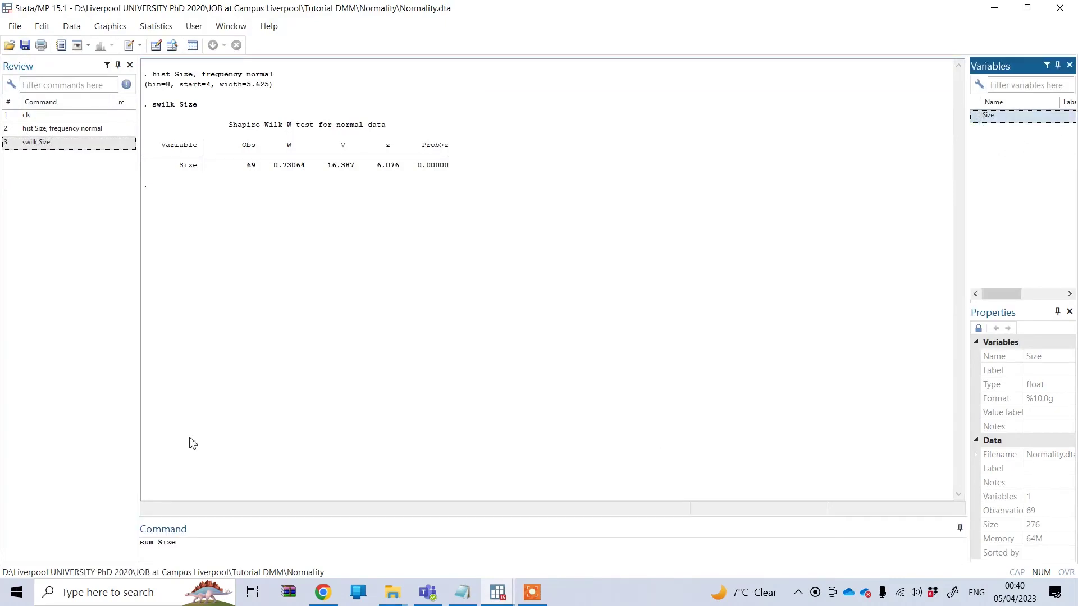
pyautogui.press('Return')
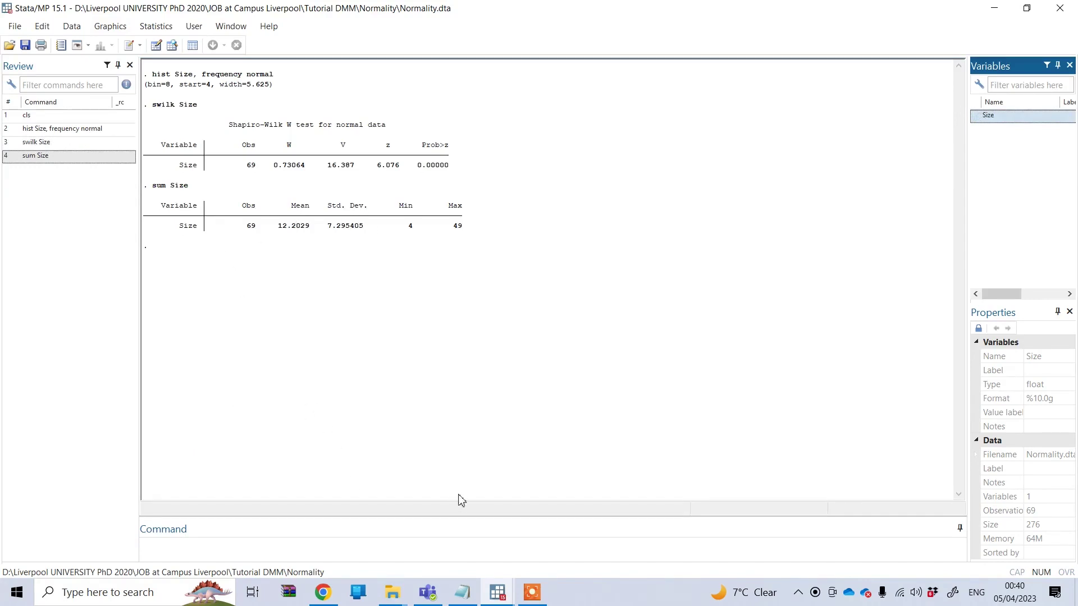
pyautogui.click(503, 600)
pyautogui.click(573, 533)
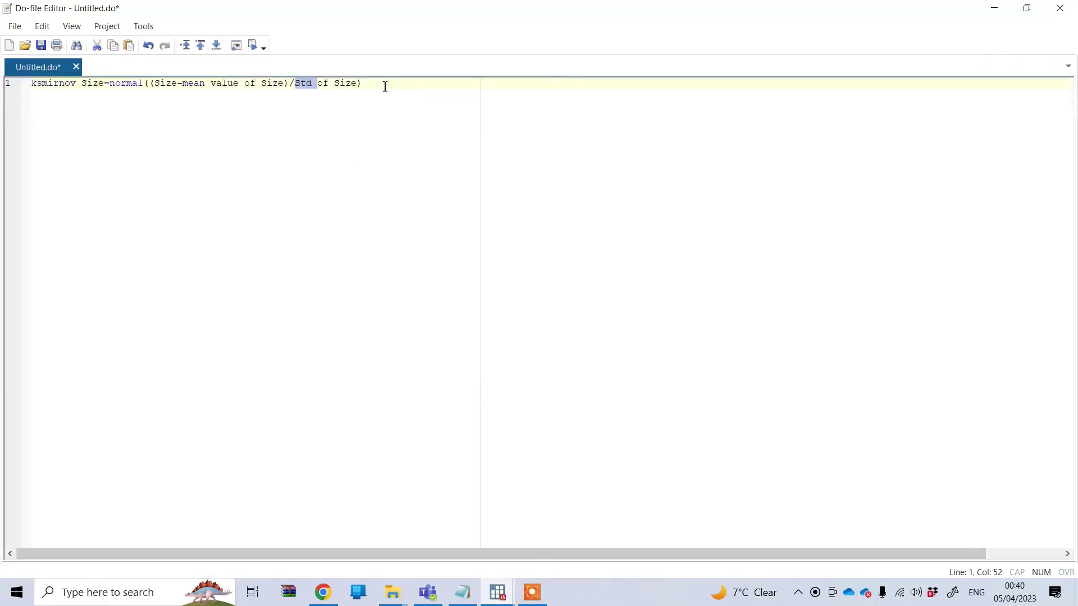
# Copy the ksmirnov template line from the do-file into the main window's command entry.
pyautogui.moveTo(385, 86); pyautogui.dragTo(26, 70)
pyautogui.hotkey('ctrl', 'c')
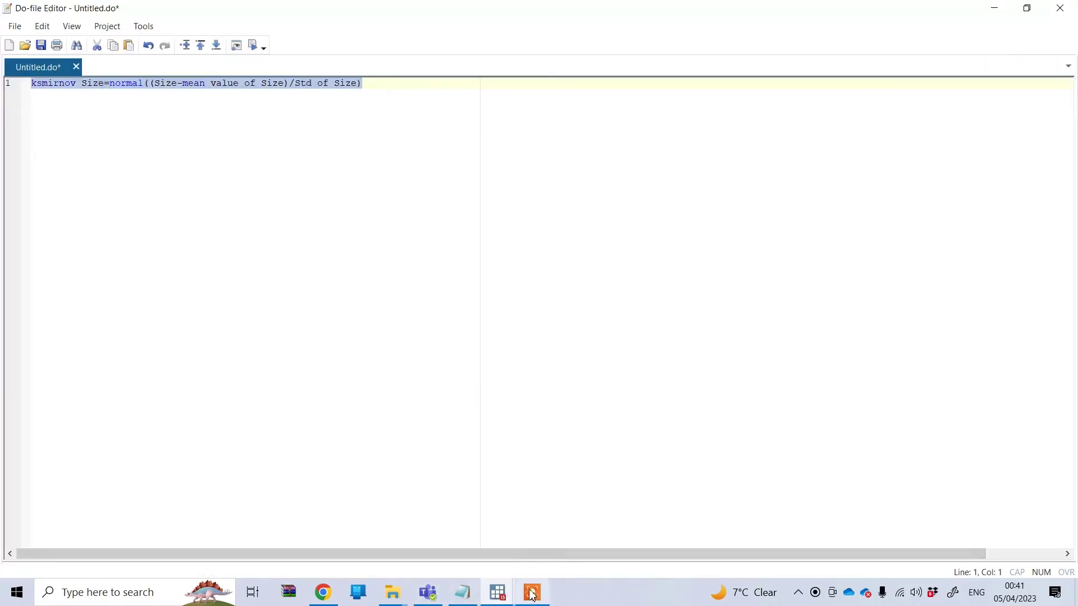
pyautogui.click(498, 595)
pyautogui.click(444, 550)
pyautogui.hotkey('ctrl', 'v')
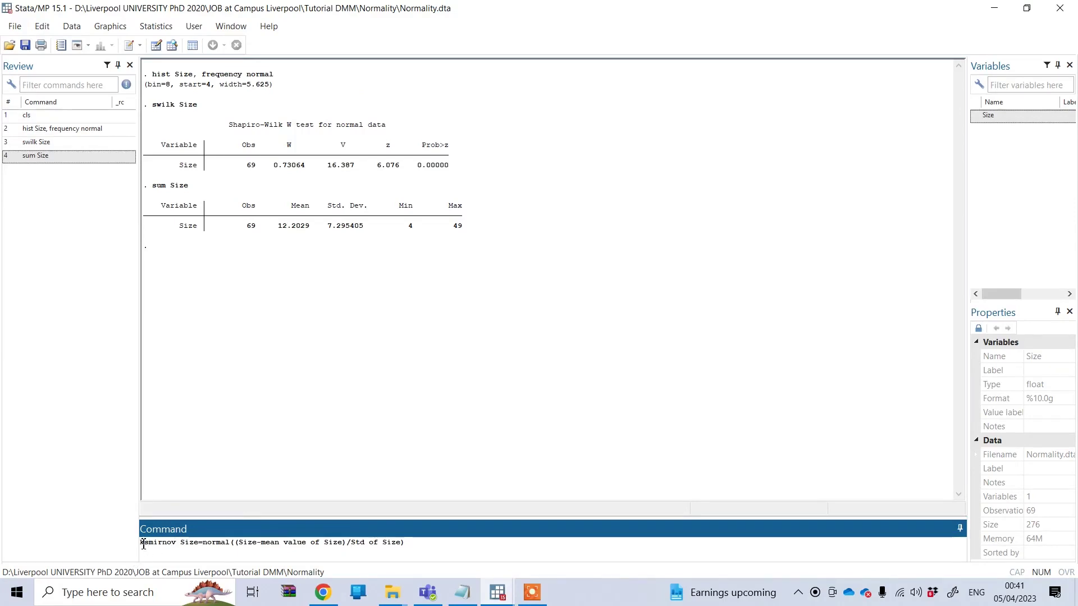
# Replace the 'mean value of Size' placeholder with the mean 12.2029 from the summary.
pyautogui.click(177, 543)
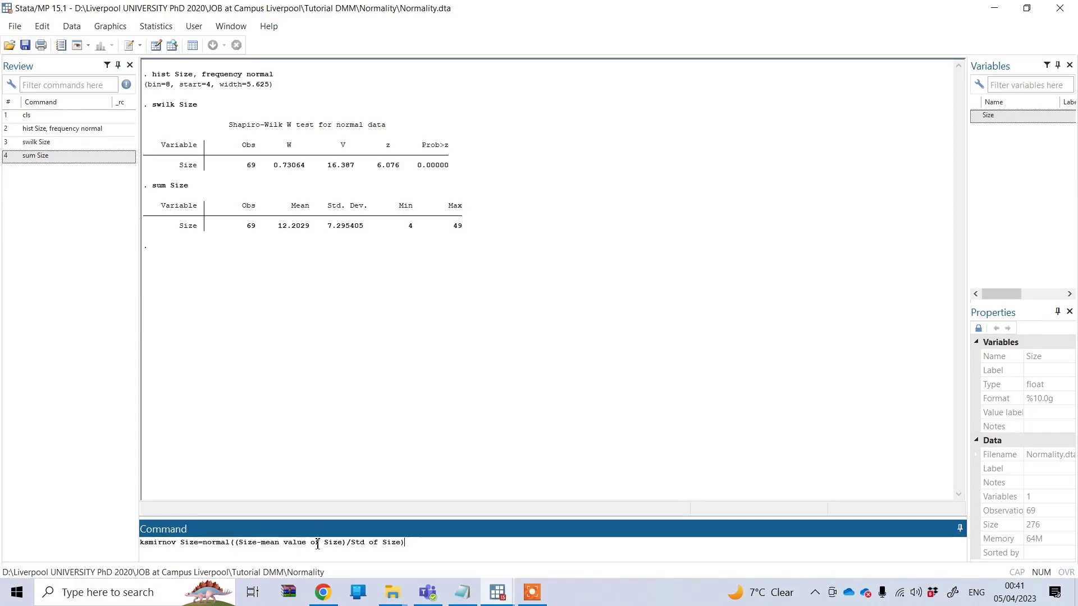
pyautogui.click(278, 226)
pyautogui.moveTo(287, 233); pyautogui.dragTo(310, 233)
pyautogui.hotkey('ctrl', 'c')
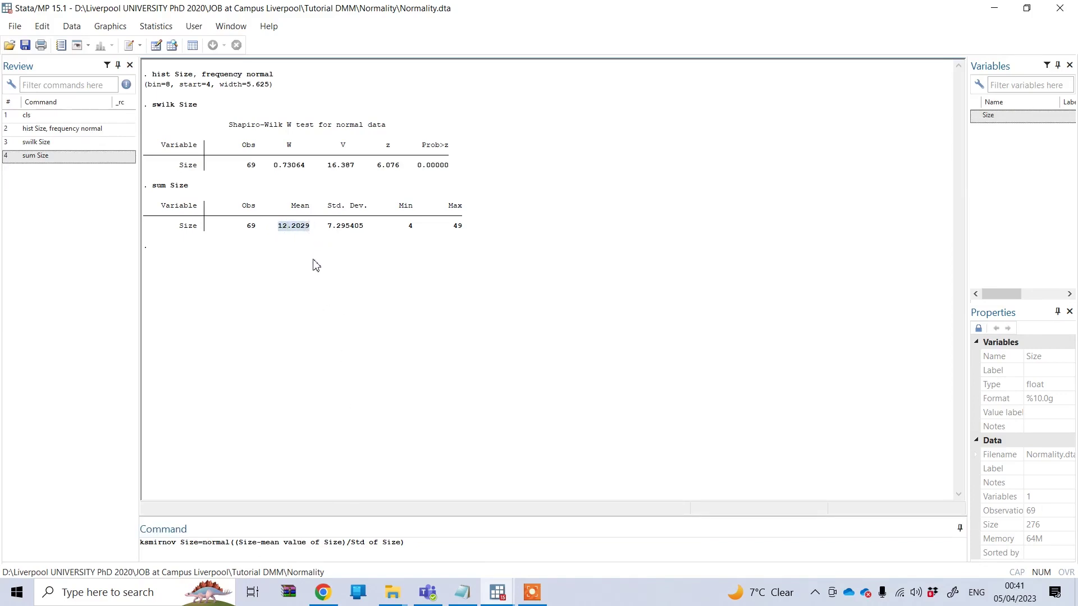
pyautogui.moveTo(342, 542); pyautogui.dragTo(261, 545)
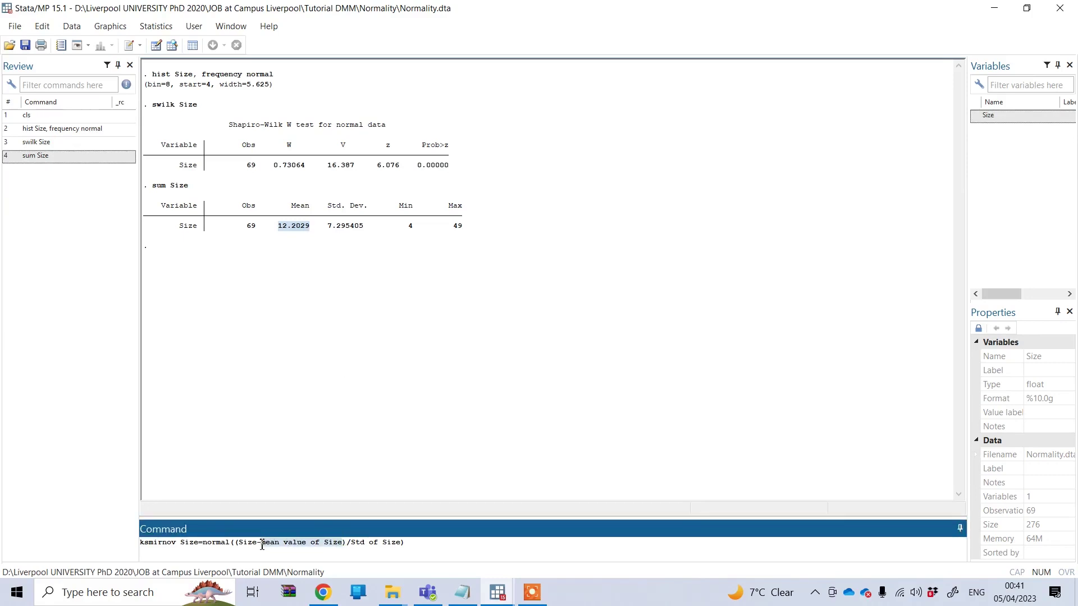
pyautogui.hotkey('ctrl', 'v')
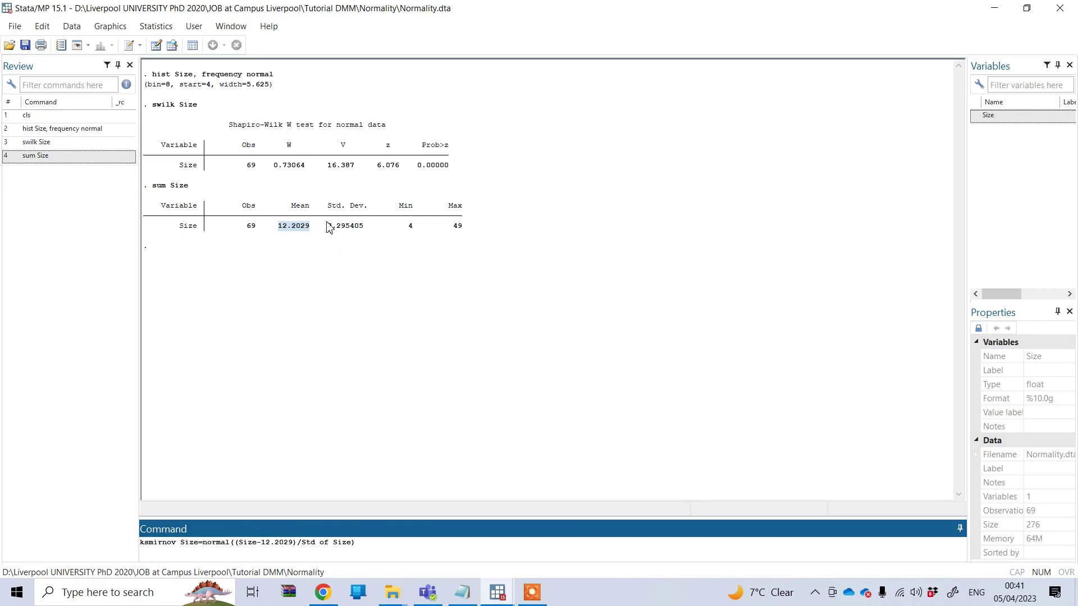
# Replace the 'Std of Size' placeholder with the standard deviation 7.295405.
pyautogui.moveTo(328, 226); pyautogui.dragTo(362, 230)
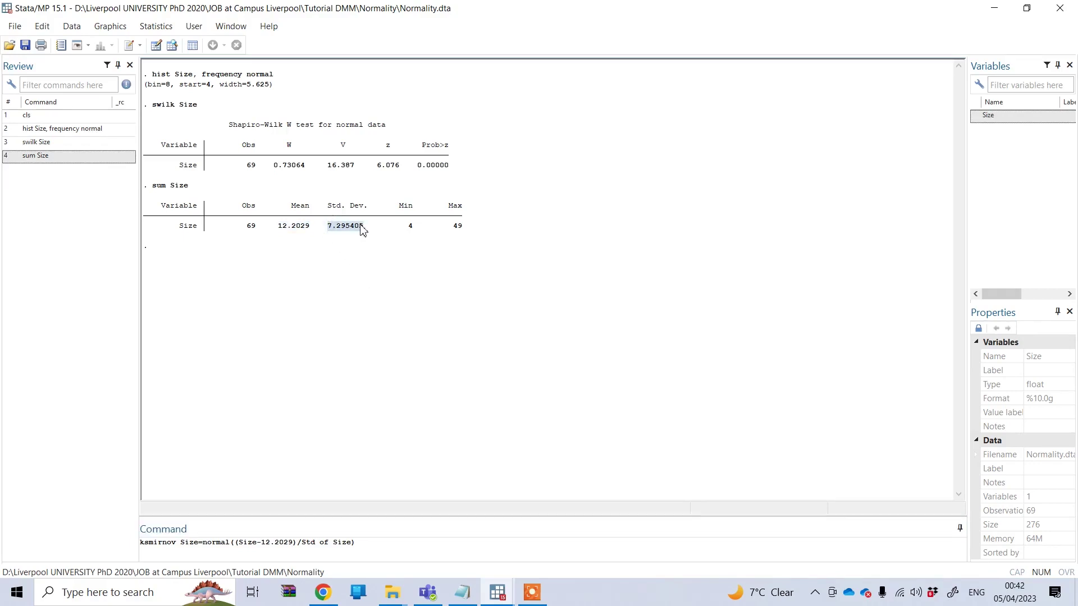
pyautogui.moveTo(363, 230)
pyautogui.mouseDown()
pyautogui.moveTo(385, 238)
pyautogui.moveTo(361, 234)
pyautogui.mouseUp()
pyautogui.hotkey('ctrl', 'c')
pyautogui.moveTo(352, 543); pyautogui.dragTo(303, 542)
pyautogui.hotkey('ctrl', 'v')
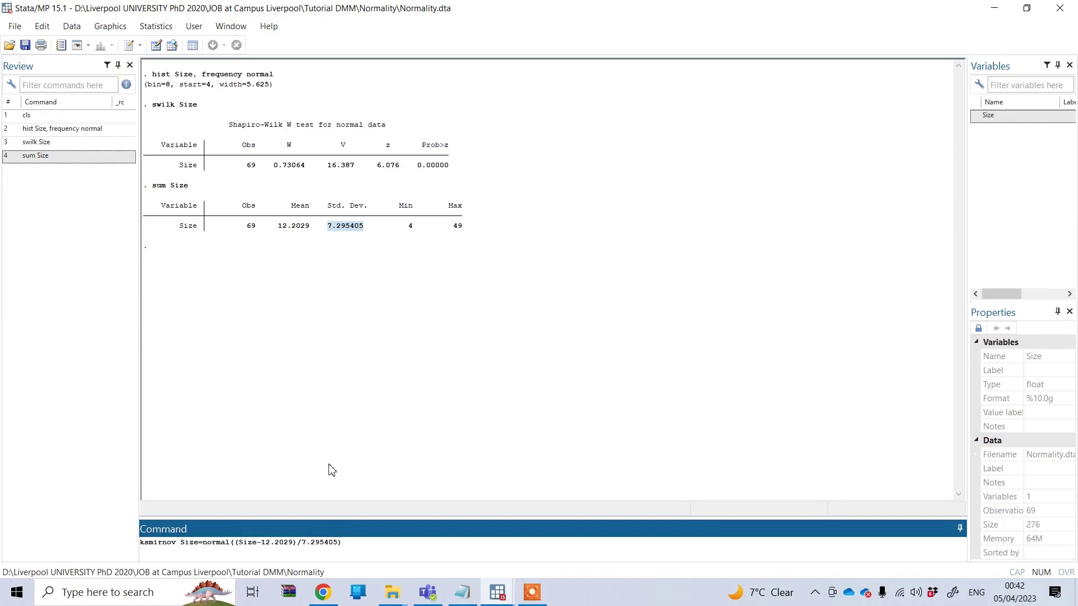
# Run 'ksmirnov Size=normal((Size-12.2029)/7.295405)' and highlight the combined P-value 0.000.
pyautogui.click(358, 543)
pyautogui.press('Return')
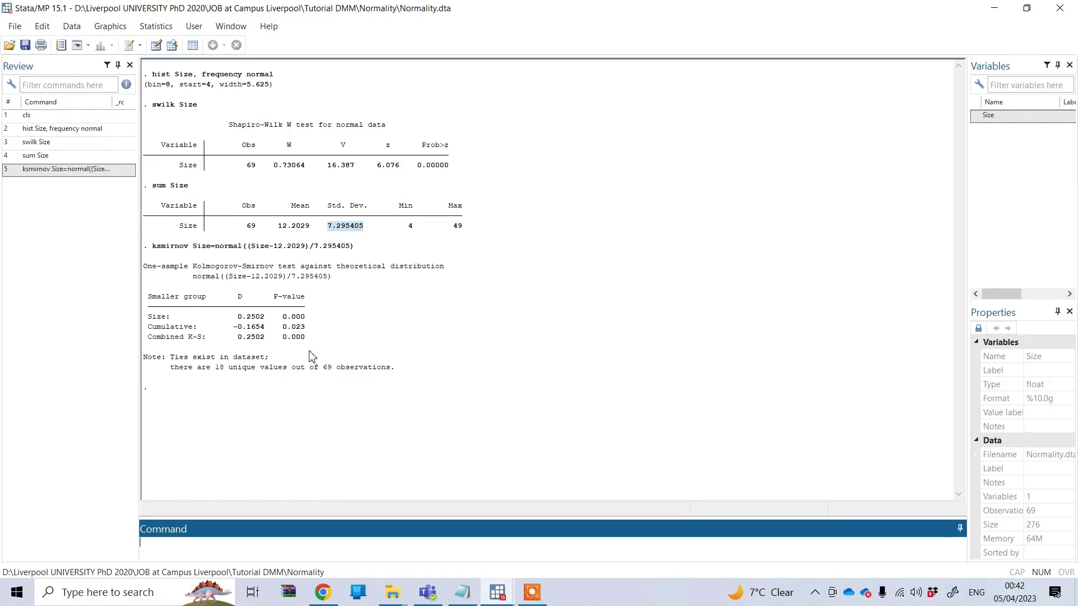
pyautogui.click(282, 339)
pyautogui.moveTo(285, 338); pyautogui.dragTo(303, 336)
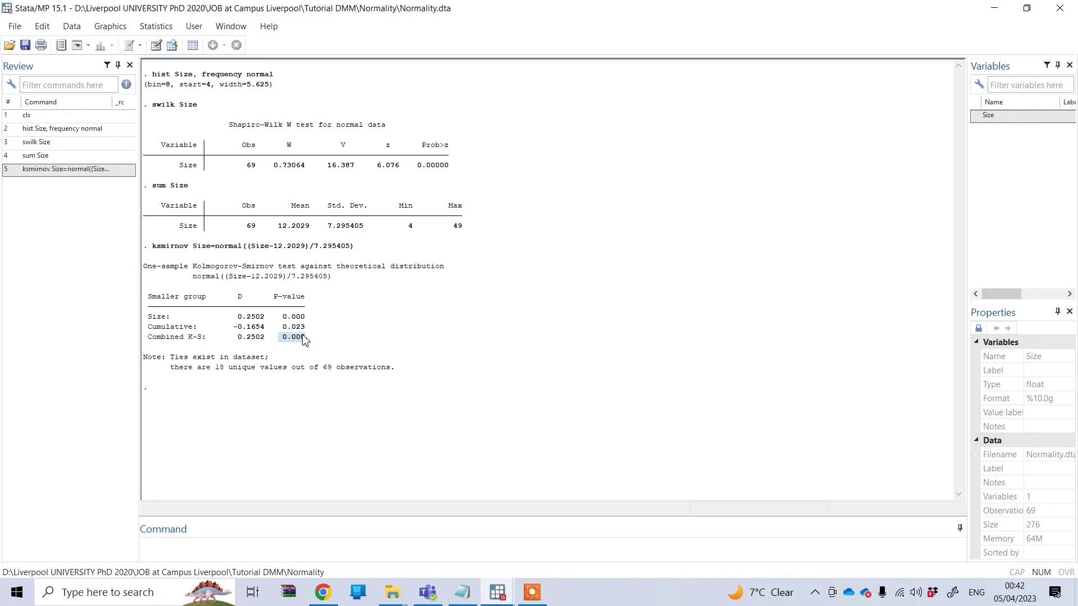